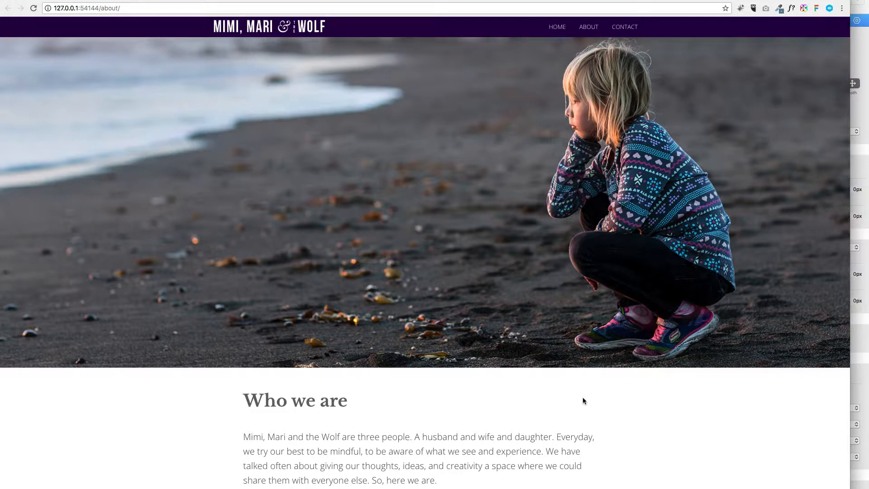
- Review the original About page down to the profile section, opening and closing each of the three family members' bio popups
scroll(547, 399, down, 5)
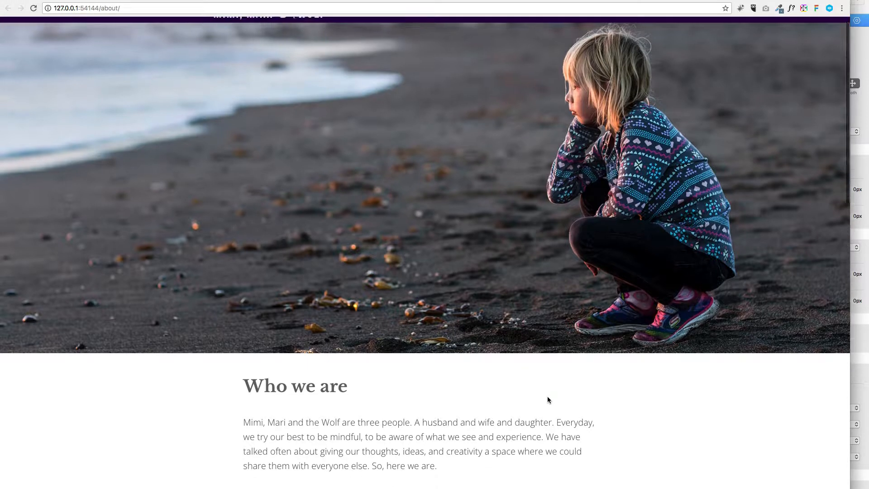
scroll(548, 400, down, 5)
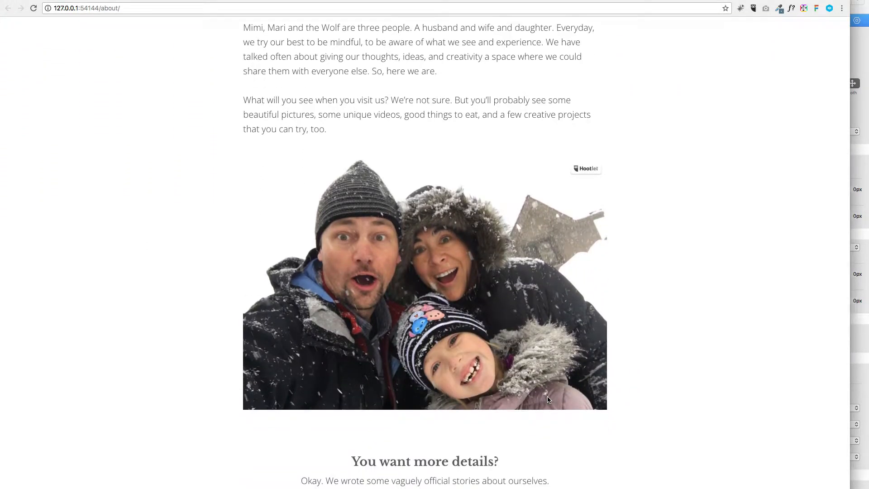
scroll(647, 370, down, 3)
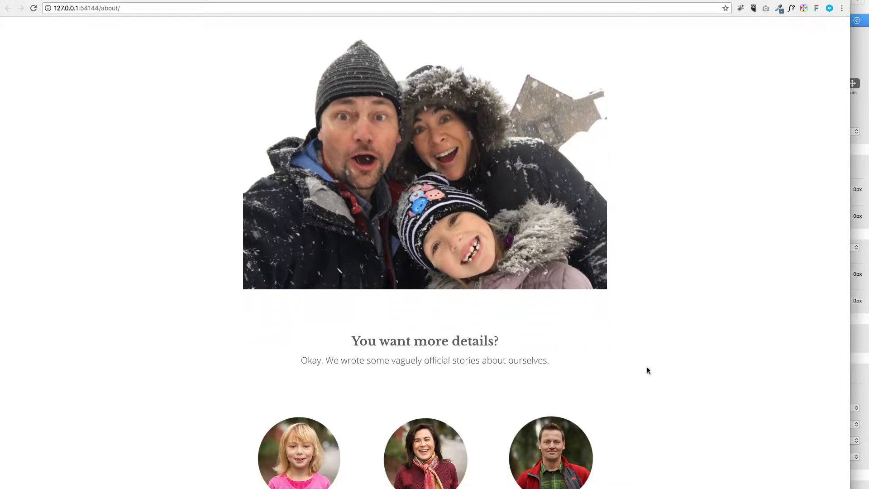
scroll(639, 366, down, 4)
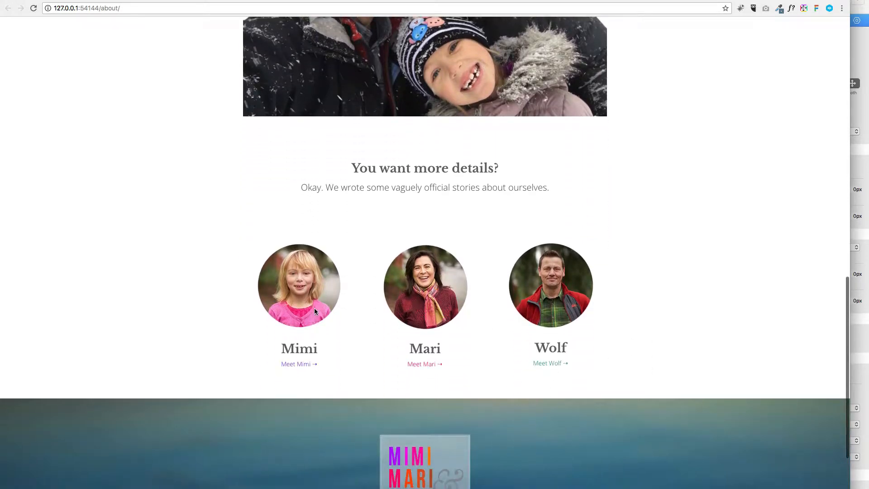
click(298, 365)
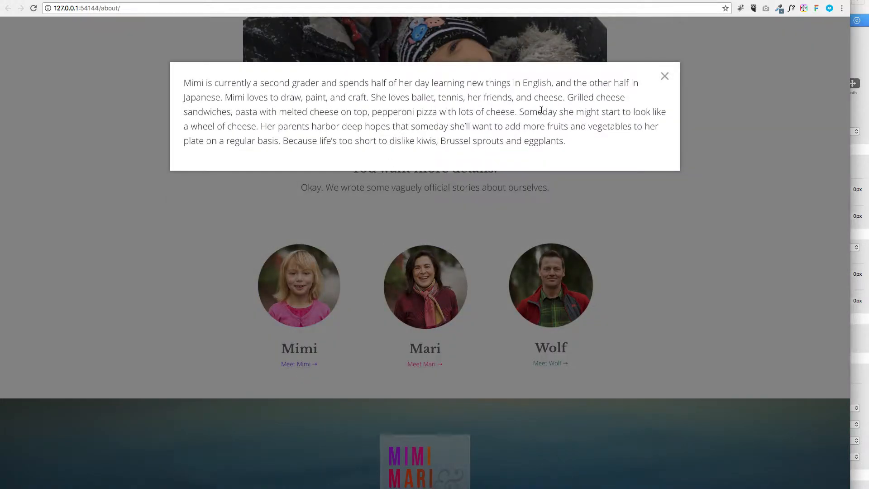
click(665, 77)
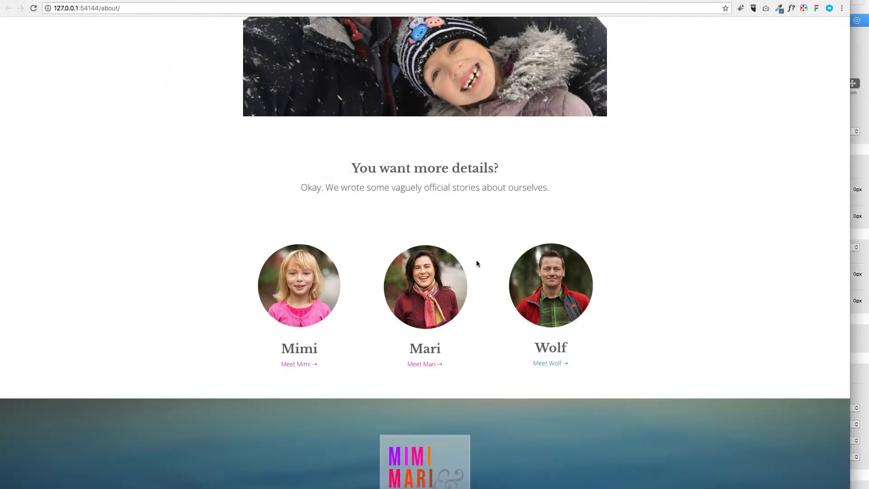
click(429, 364)
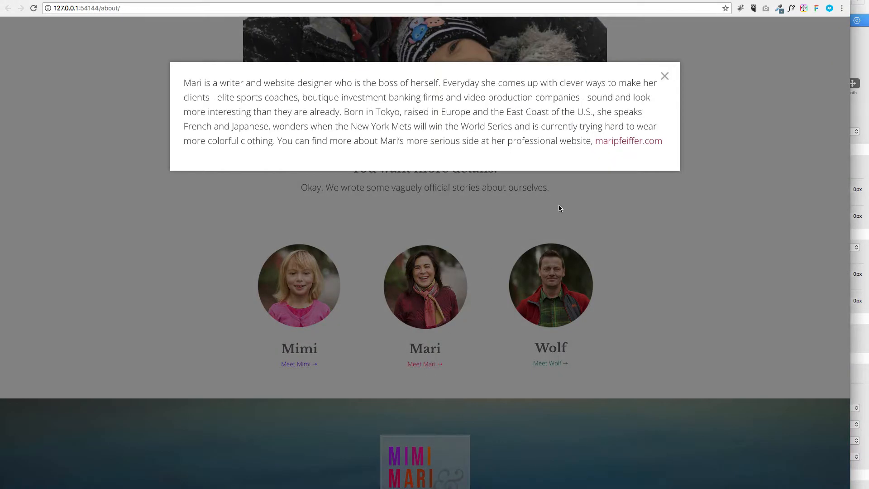
click(664, 77)
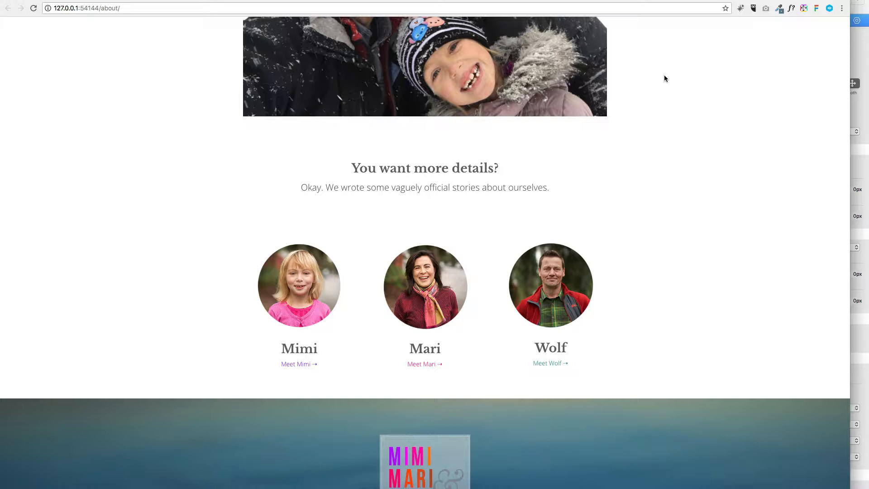
click(544, 363)
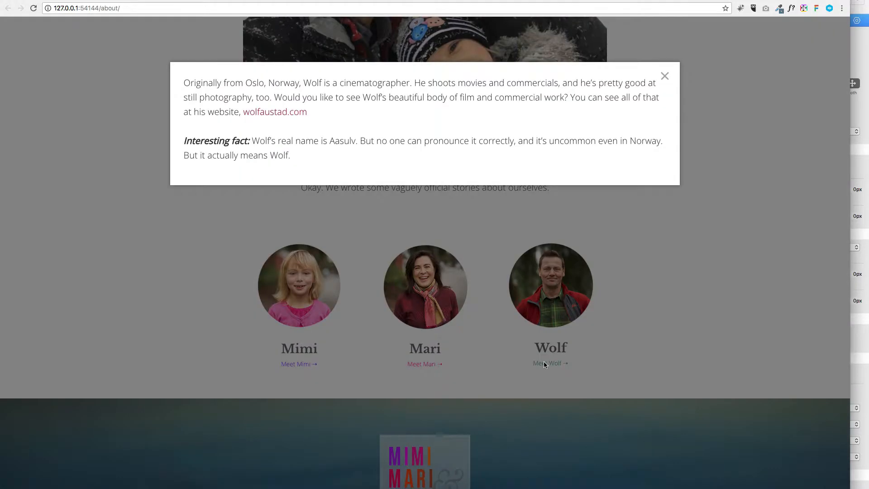
click(665, 78)
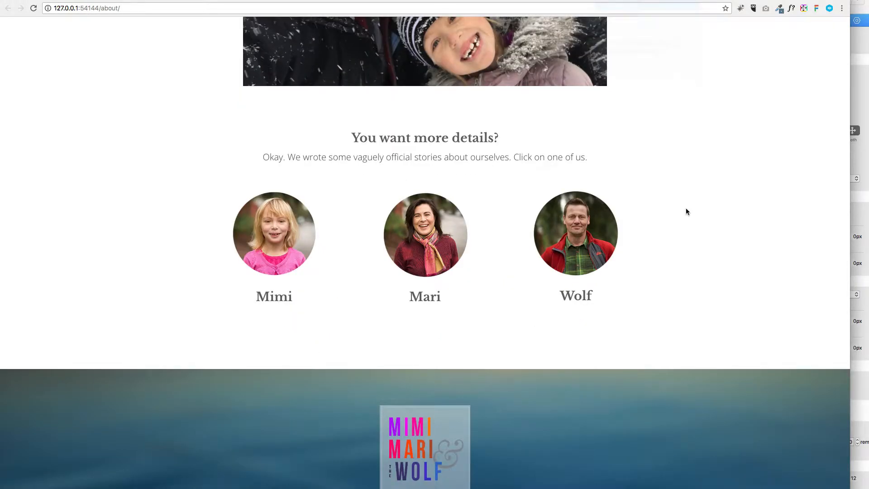
- Review the revised About page and flip the first profile card between its photo and bio
scroll(686, 209, up, 5)
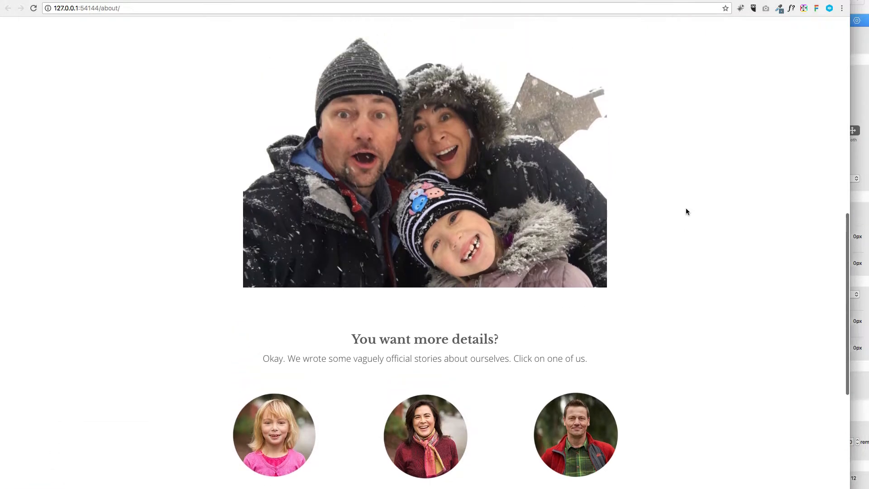
scroll(685, 211, up, 5)
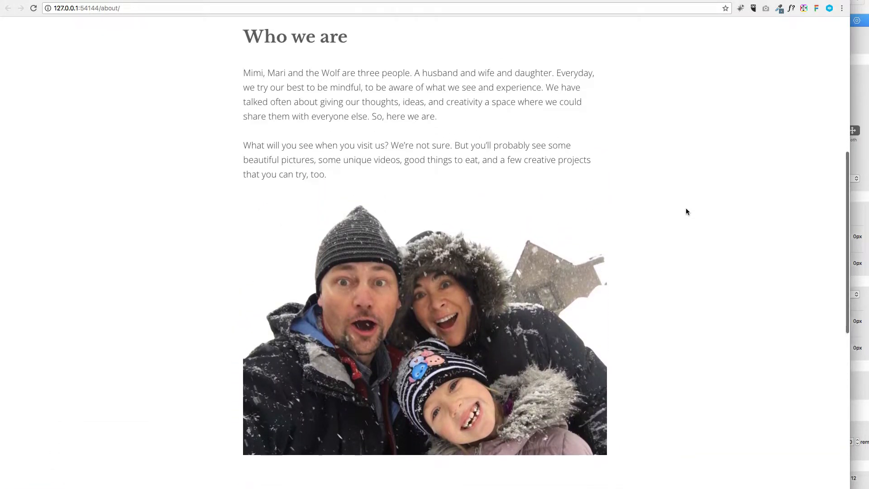
scroll(686, 211, down, 6)
scroll(686, 211, down, 4)
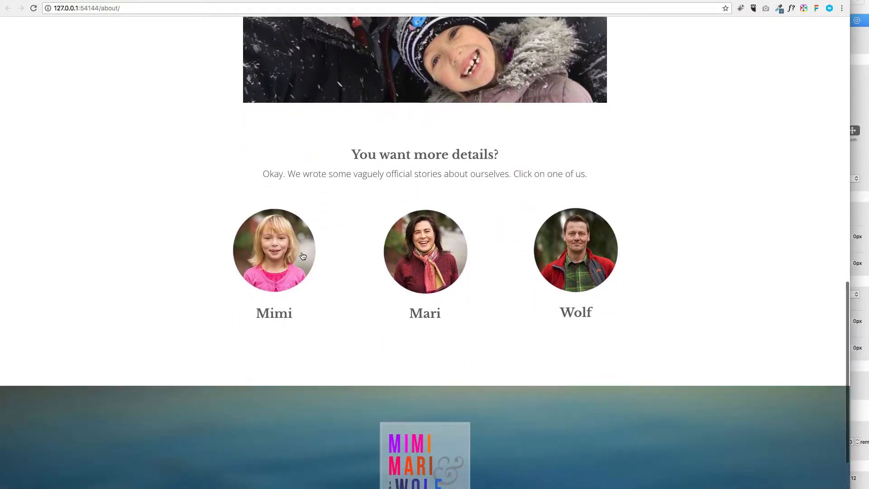
click(257, 250)
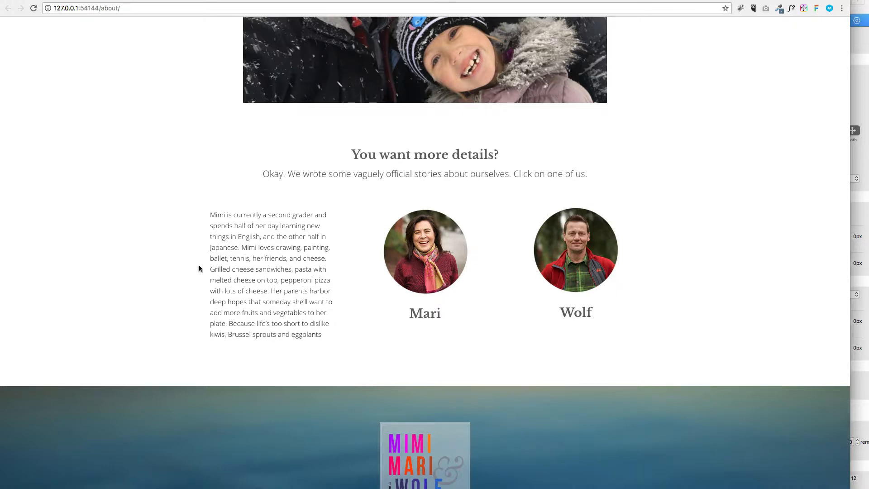
click(267, 272)
click(267, 272)
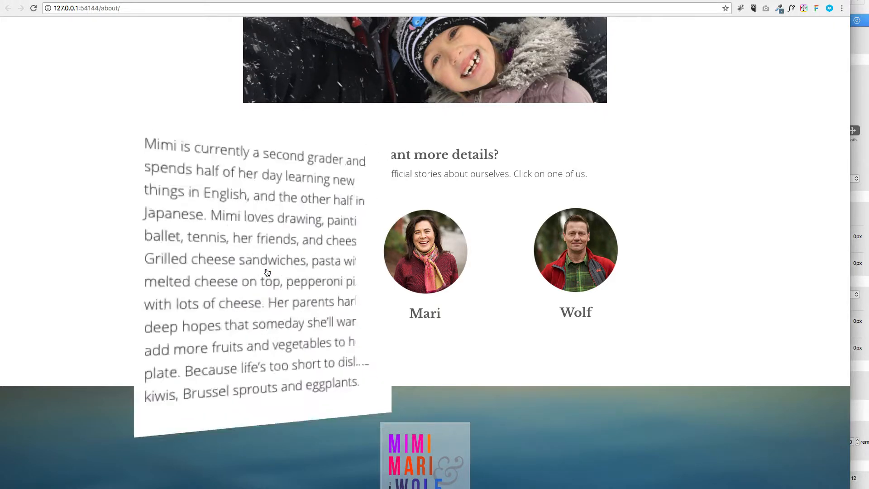
click(267, 272)
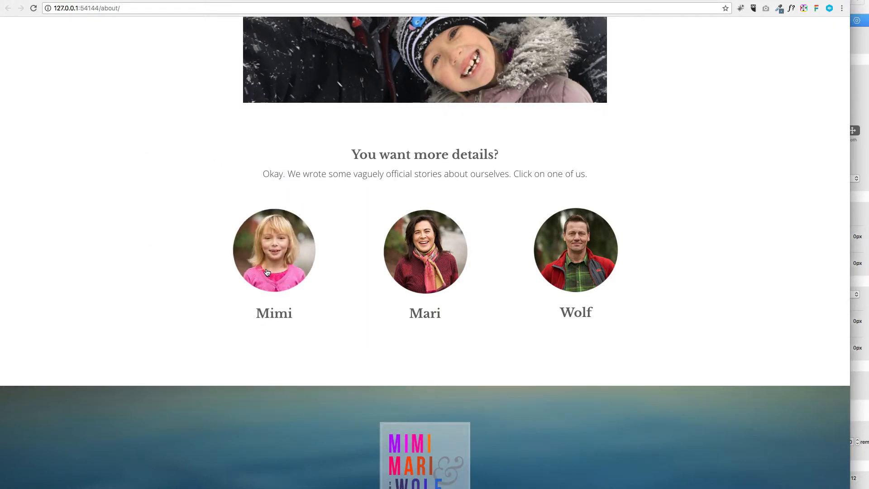
- Flip the second and third profile cards to their bios and back to compare the animations
click(430, 255)
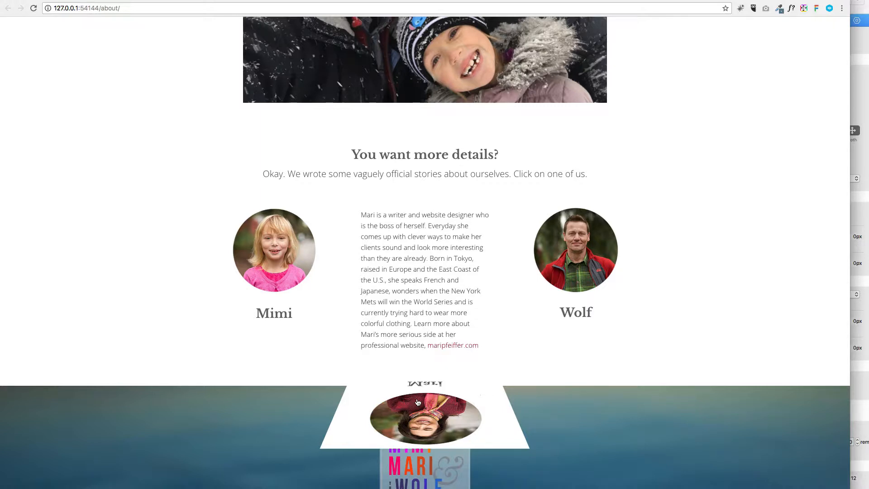
click(438, 309)
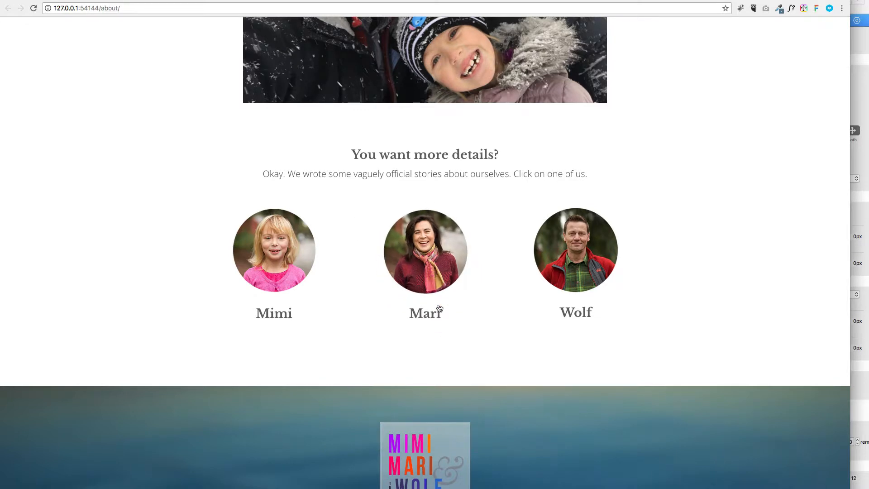
click(600, 256)
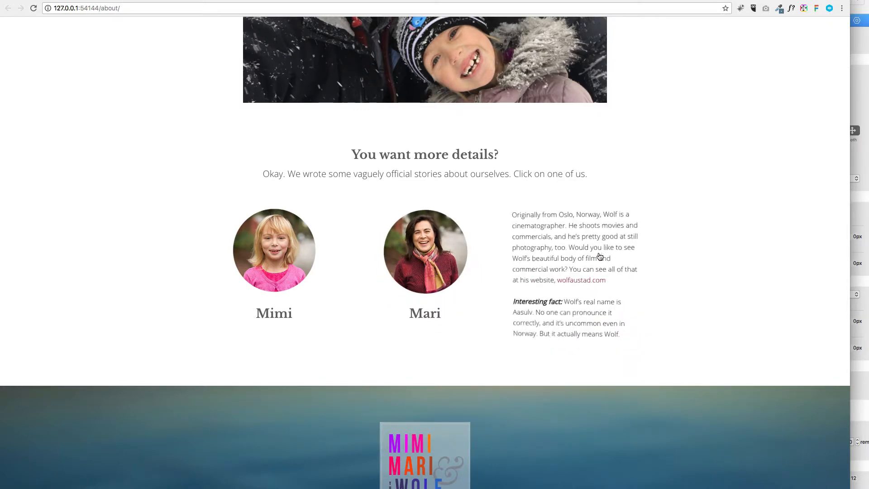
click(599, 257)
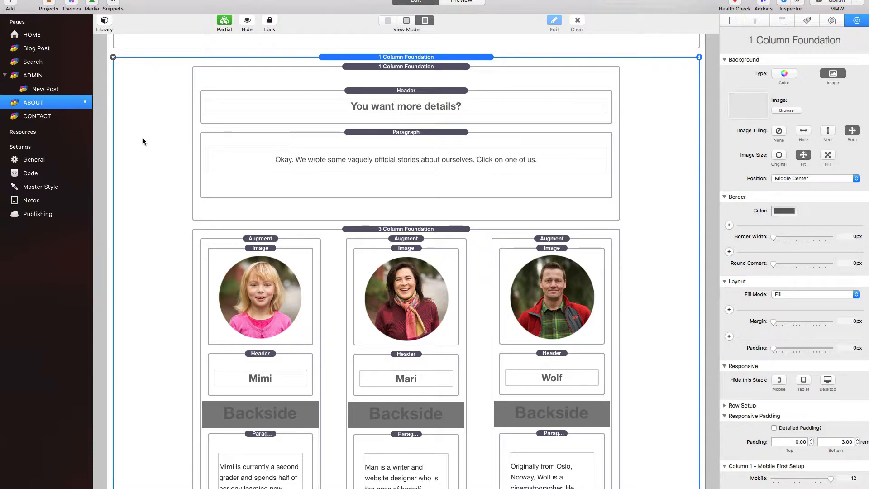
- Examine the settings of the first Augment Flip stack, the nested 1 Column Foundation stacks and the 3 Column Foundation stack
click(256, 239)
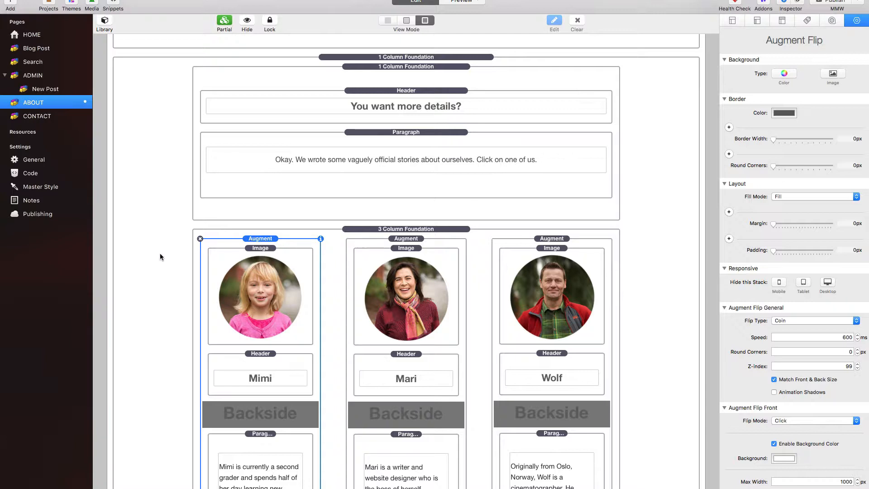
click(202, 58)
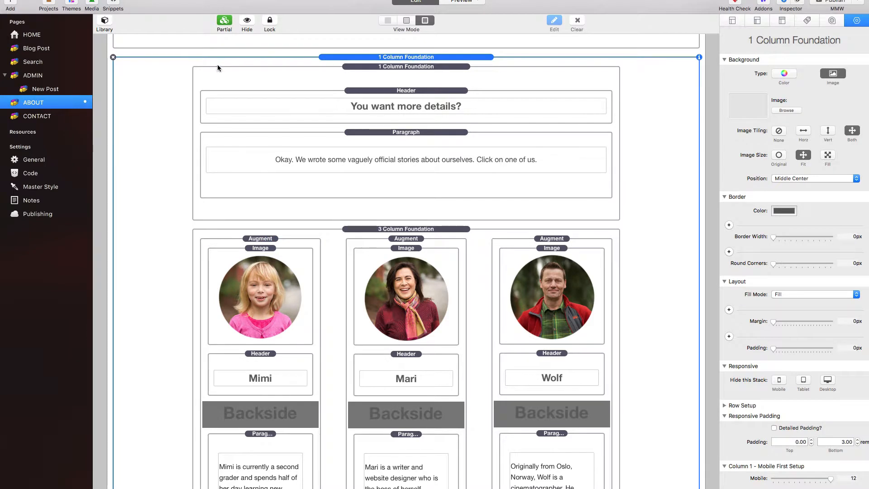
click(358, 67)
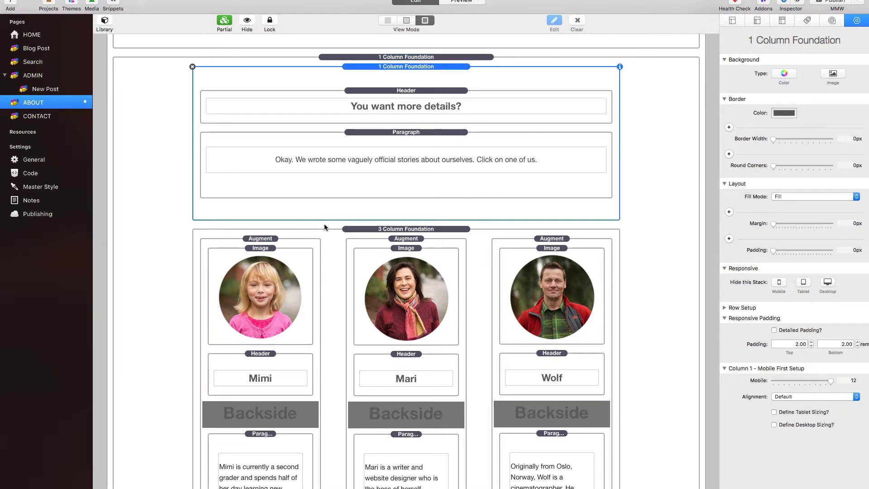
scroll(324, 224, down, 5)
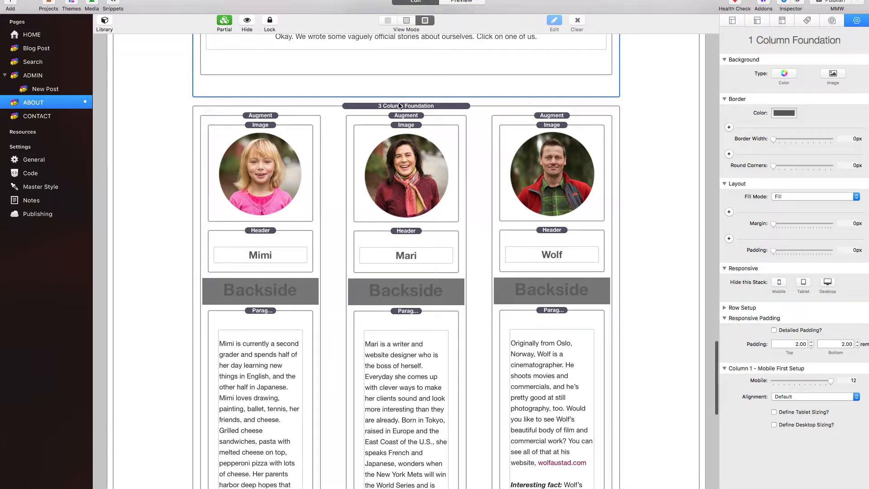
click(399, 106)
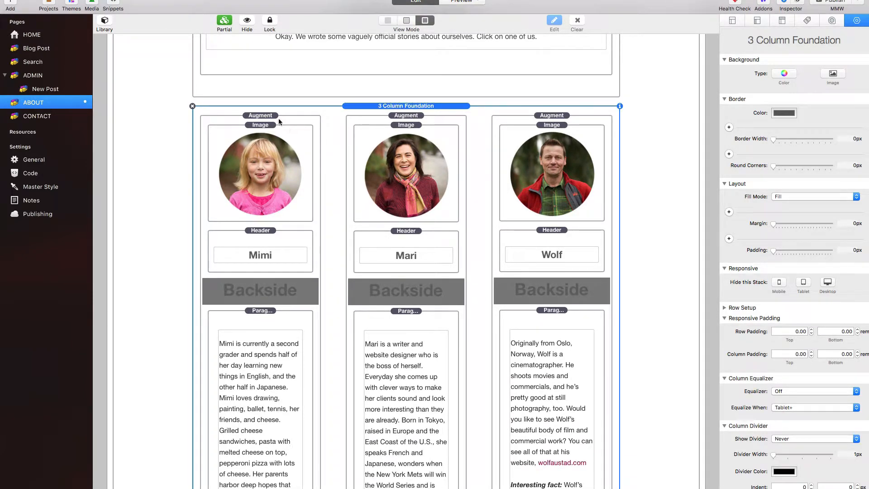
- Compare the flip settings of the three Augment Flip stacks inside the 3 Column Foundation
click(261, 116)
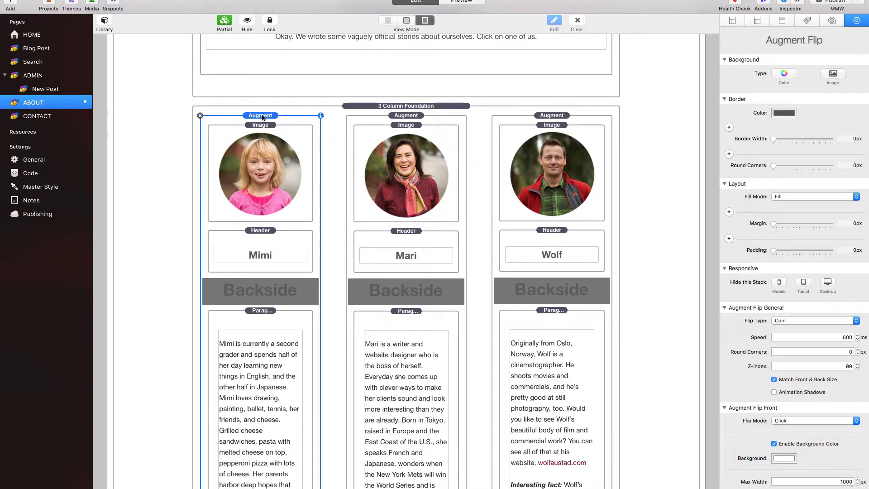
click(415, 117)
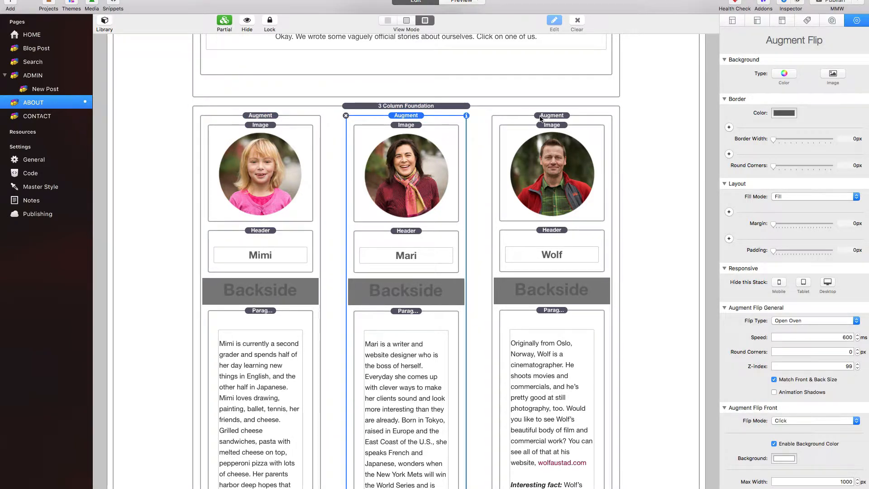
click(541, 119)
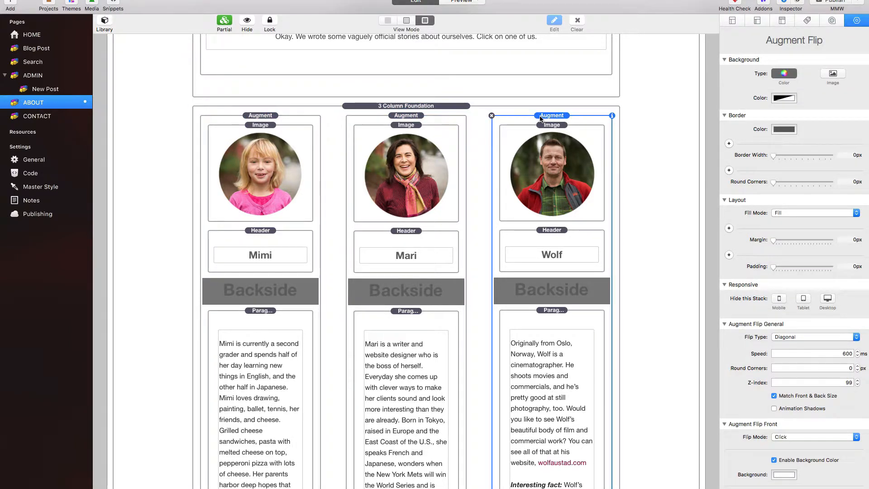
- Examine the first Augment Flip stack's contents: the front image and header, and the backside paragraph, ending with the Augment Flip stack selected
click(265, 118)
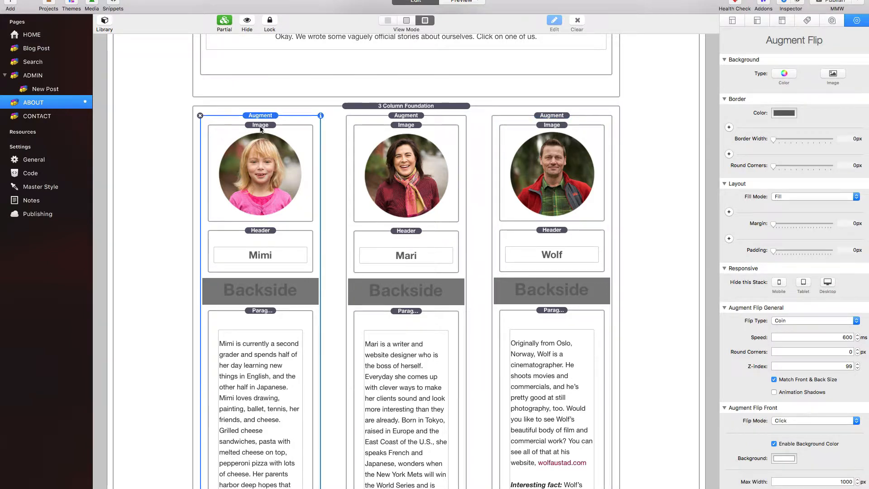
click(260, 127)
click(262, 233)
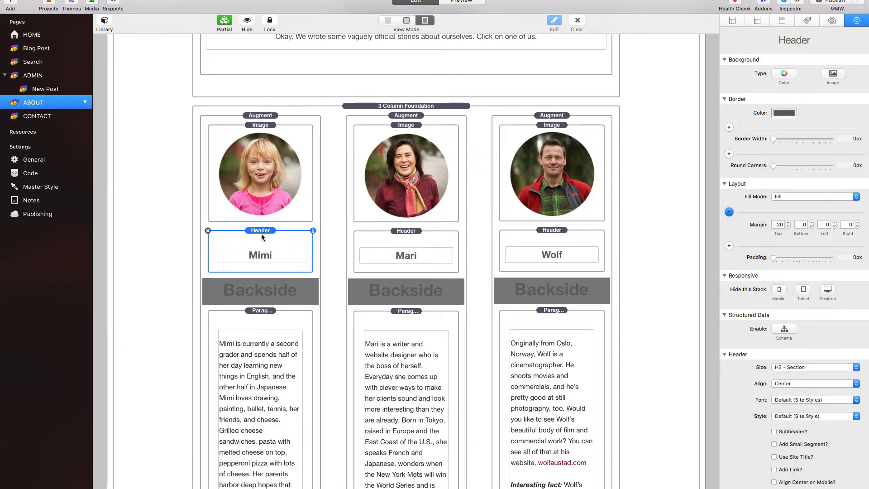
scroll(257, 258, down, 5)
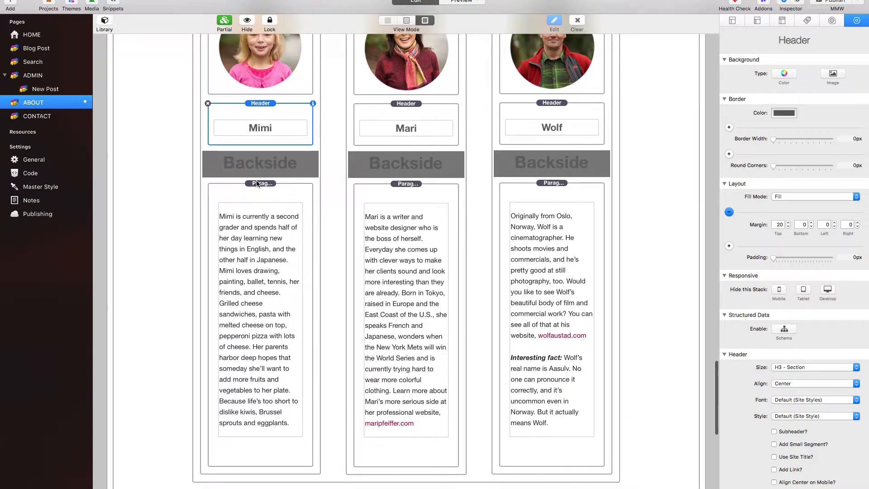
click(255, 184)
scroll(255, 183, up, 5)
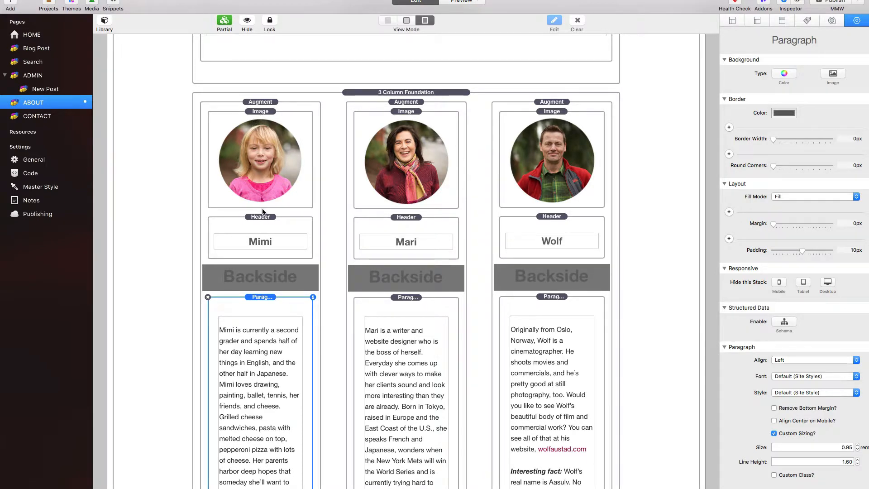
scroll(264, 213, down, 5)
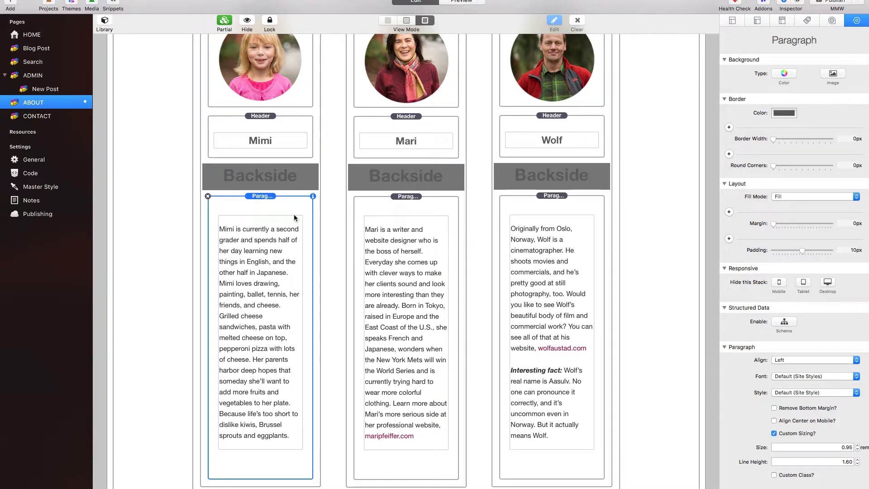
scroll(277, 229, up, 4)
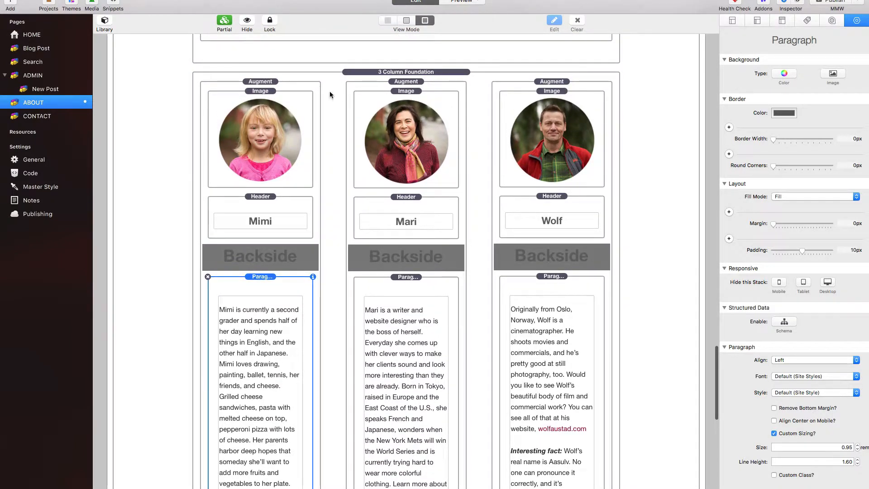
click(267, 83)
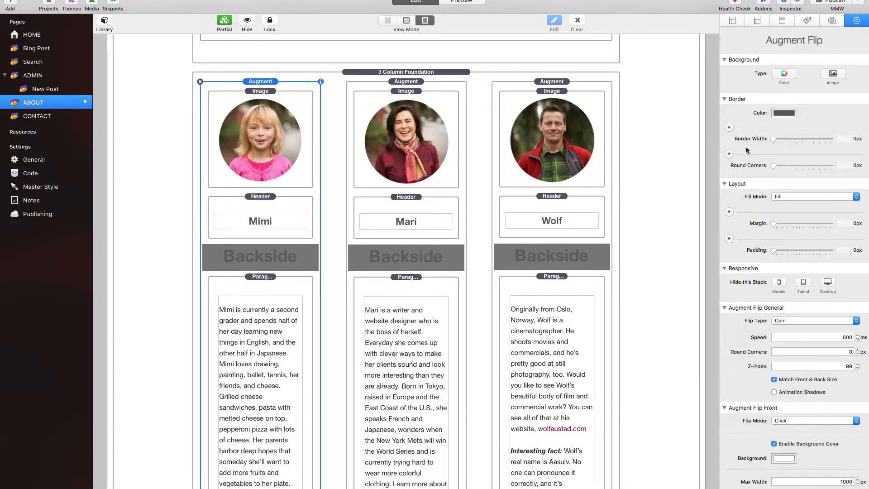
- Try the Open Oven flip type on the first Augment Flip stack and return it to Coin
scroll(787, 227, down, 4)
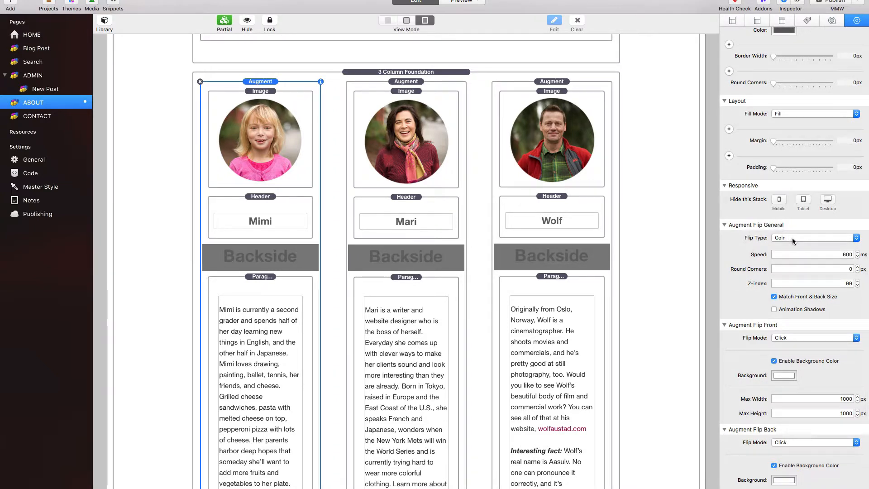
click(792, 239)
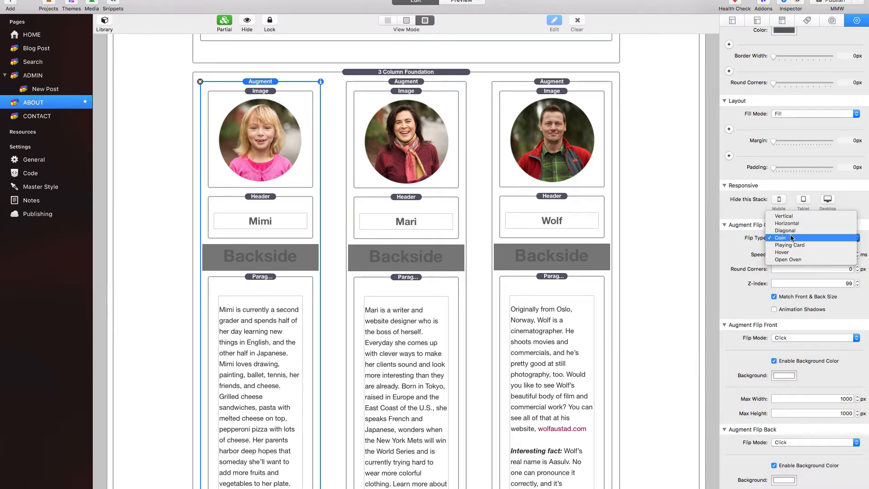
click(789, 259)
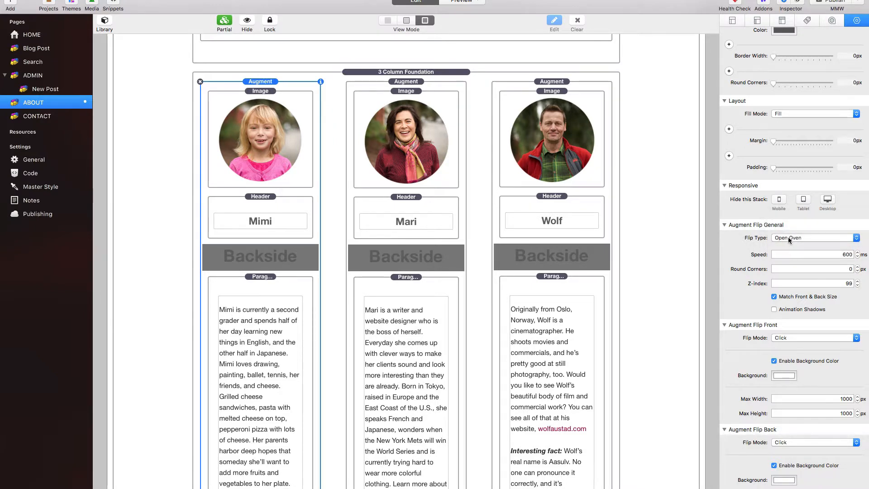
click(788, 237)
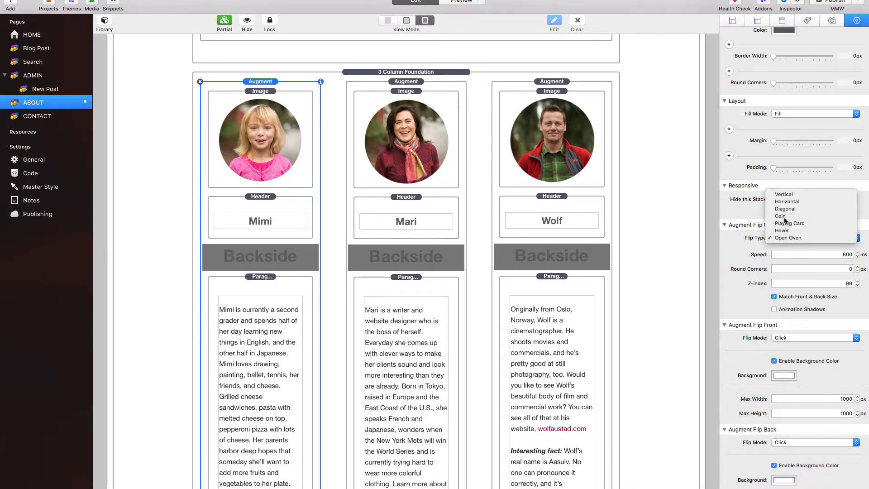
click(780, 216)
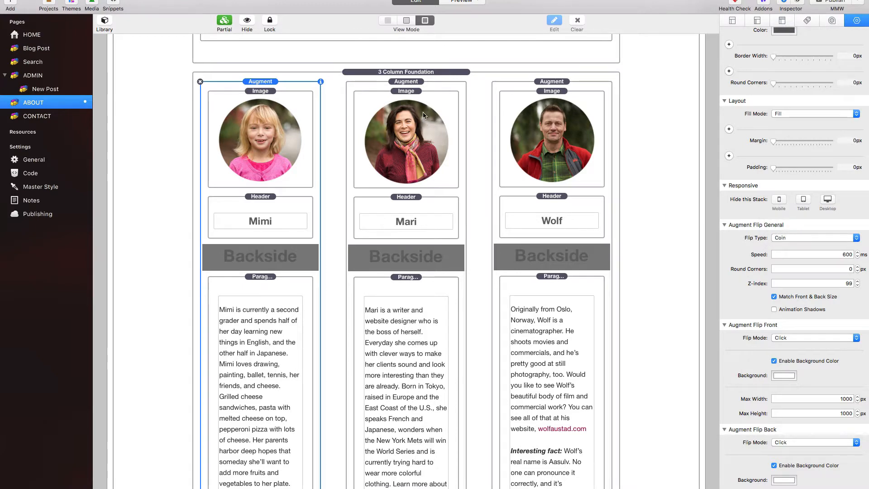
- Check the flip types of the second and third Augment Flip stacks and toggle the third's Match Front & Back Size off and on
click(411, 81)
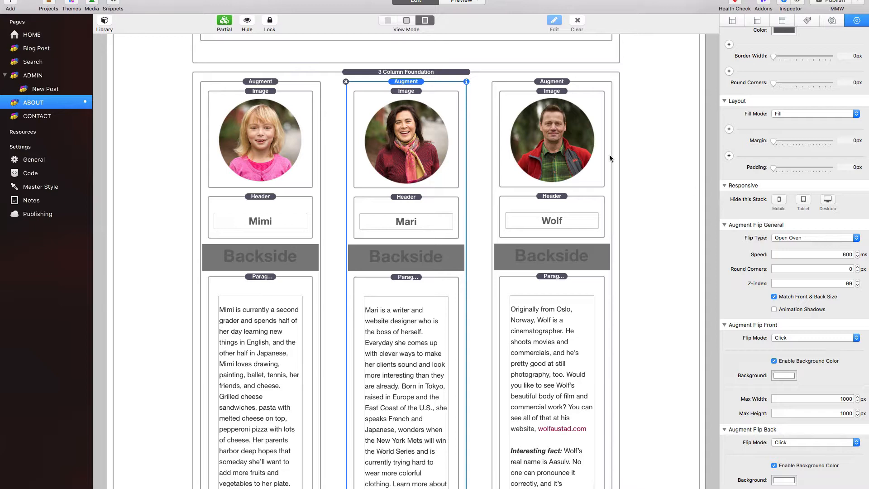
click(551, 83)
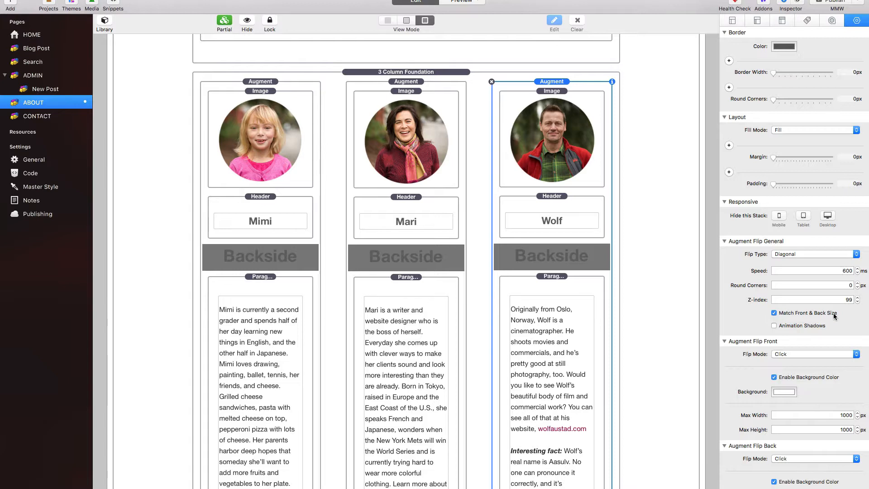
click(774, 313)
click(774, 313)
- Examine the front flip mode choices of the third Augment Flip stack, keeping Click
scroll(742, 327, down, 3)
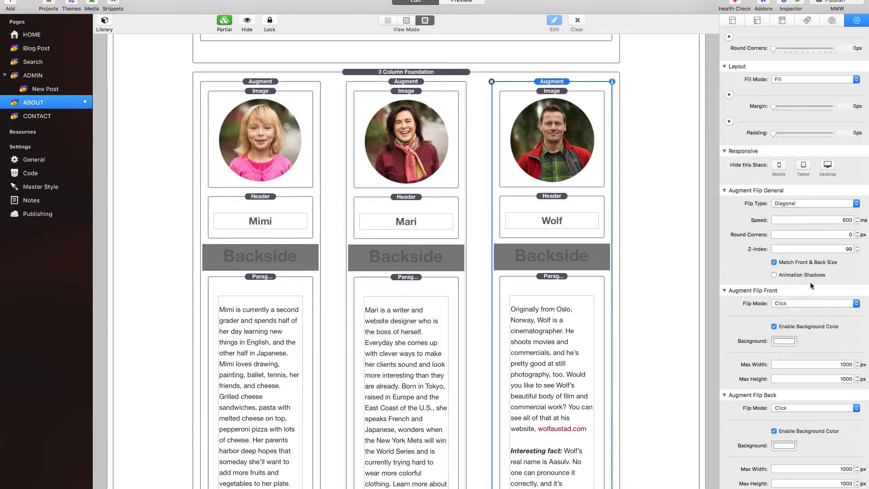
click(817, 303)
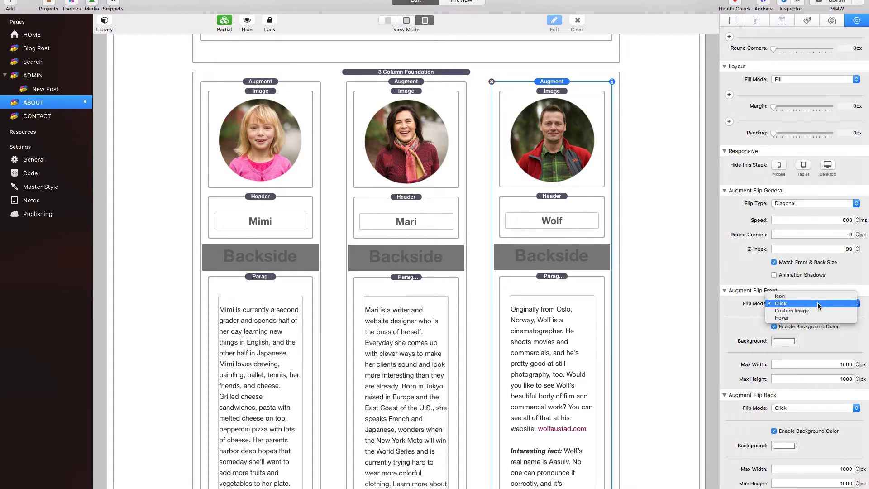
click(817, 302)
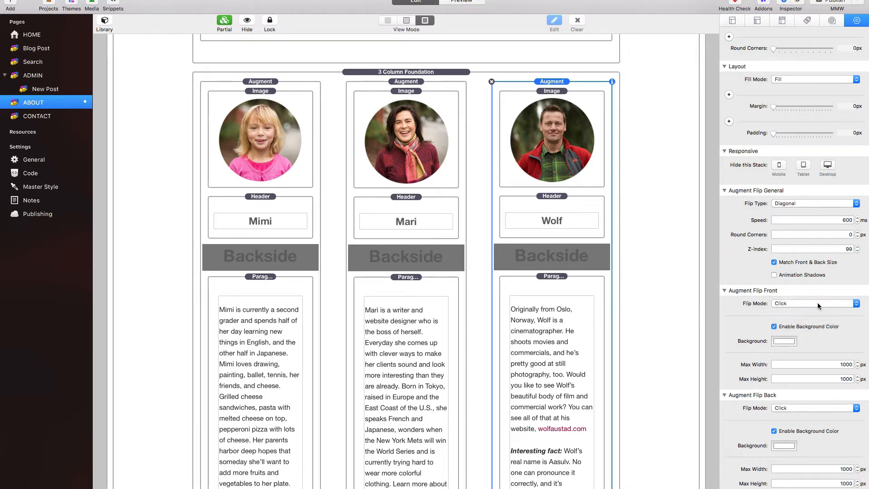
click(818, 303)
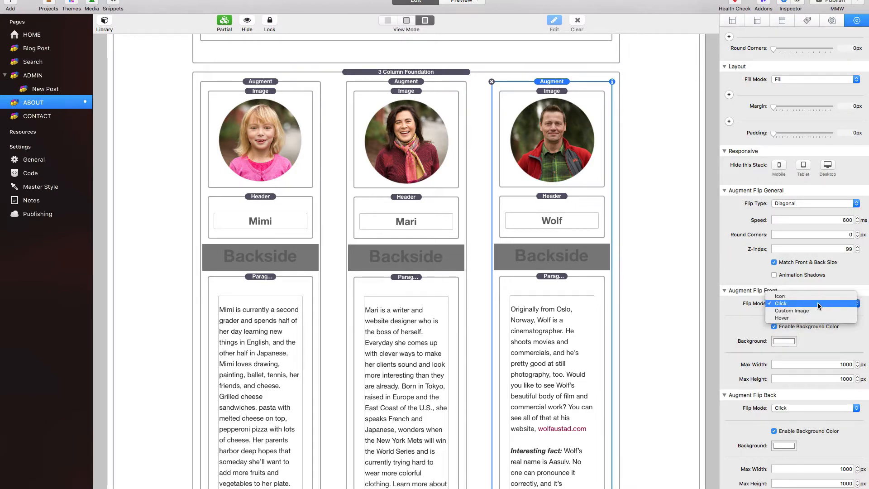
click(817, 305)
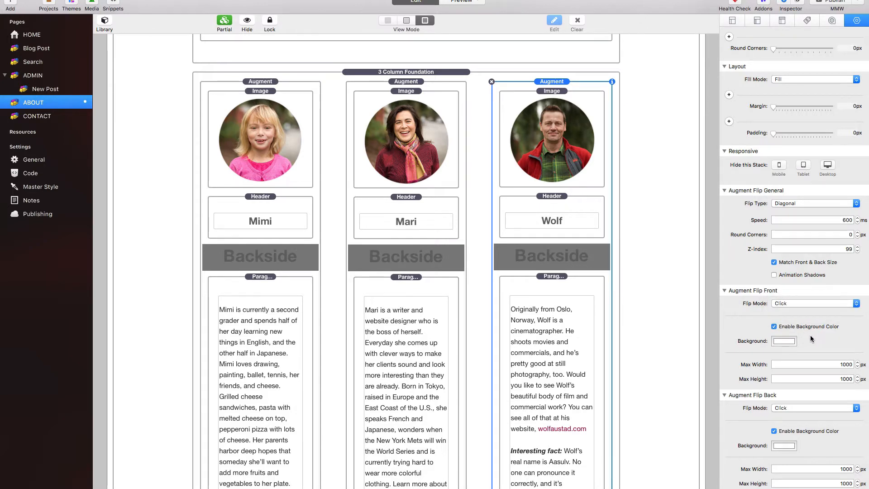
- Toggle the third Augment Flip stack's front background color off and on, and deselect the stack after reviewing its back settings
click(773, 326)
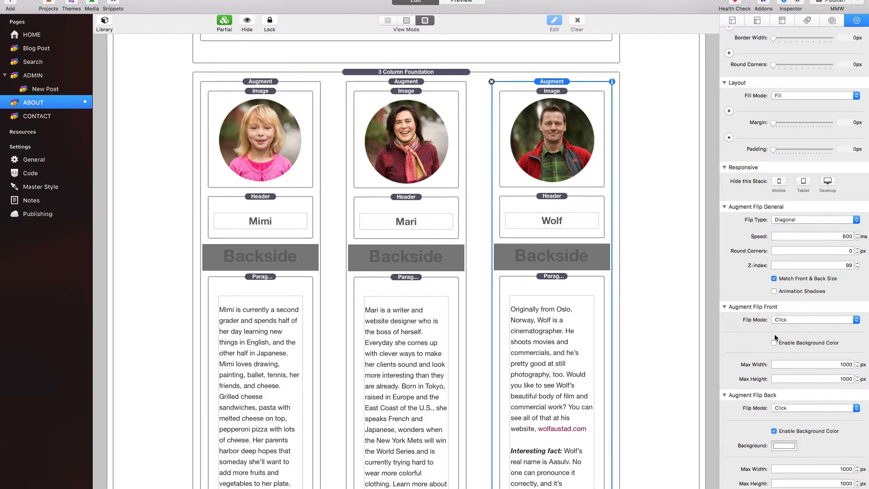
click(774, 343)
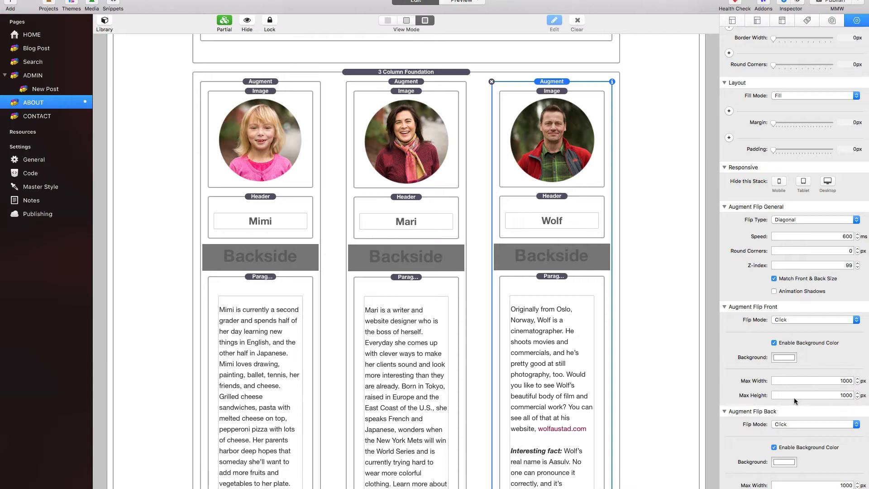
scroll(779, 362, down, 1)
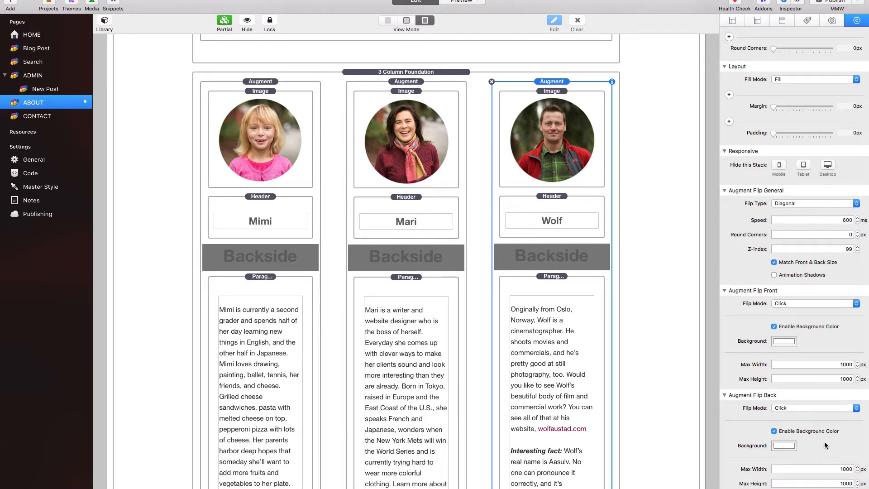
click(633, 283)
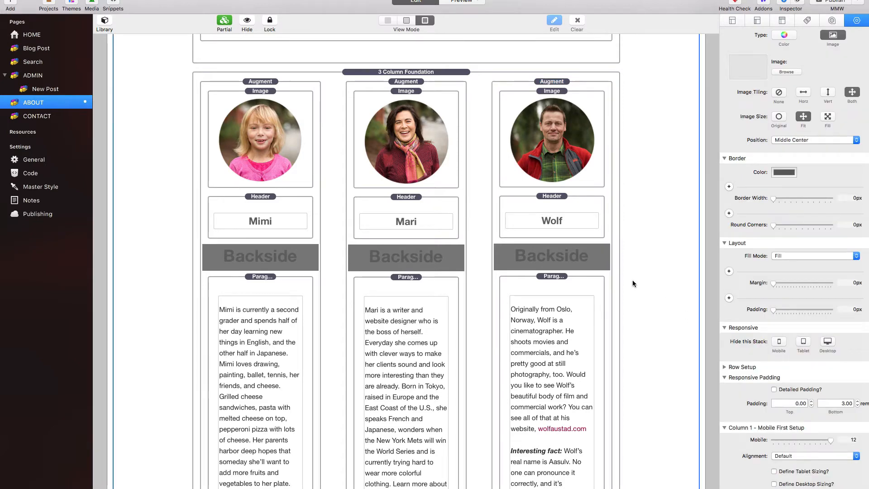
- Preview the About page in the Chrome browser and bring the profile cards into view
key(super+shift+r)
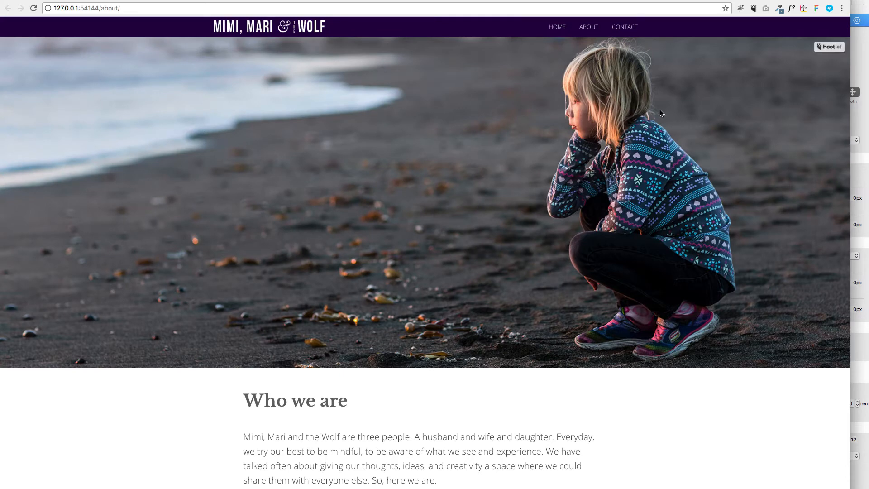
drag(600, 0, 613, 0)
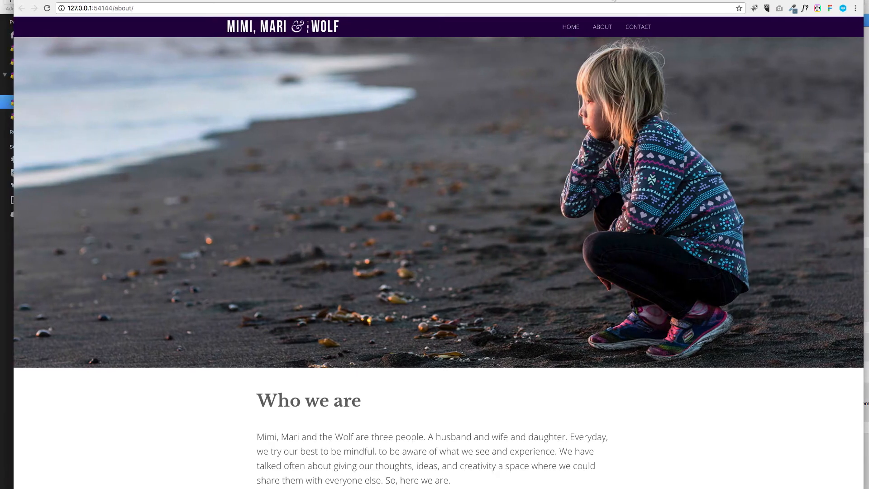
scroll(482, 296, down, 10)
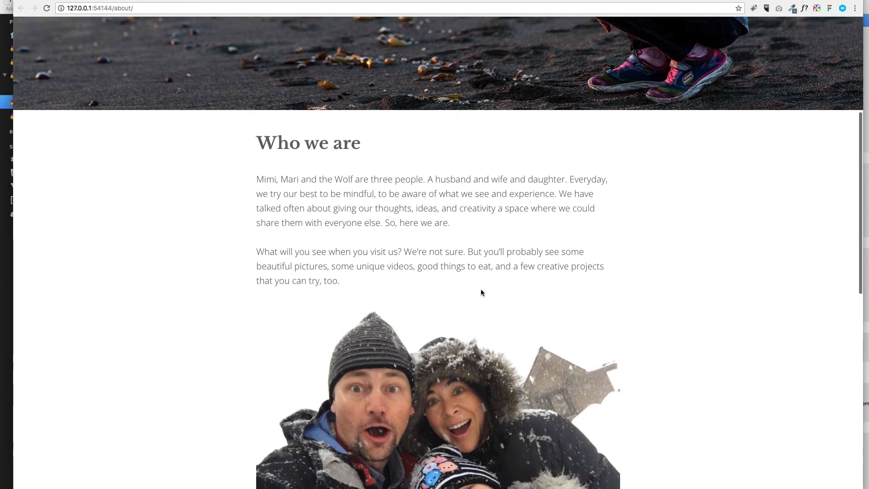
scroll(481, 291, down, 3)
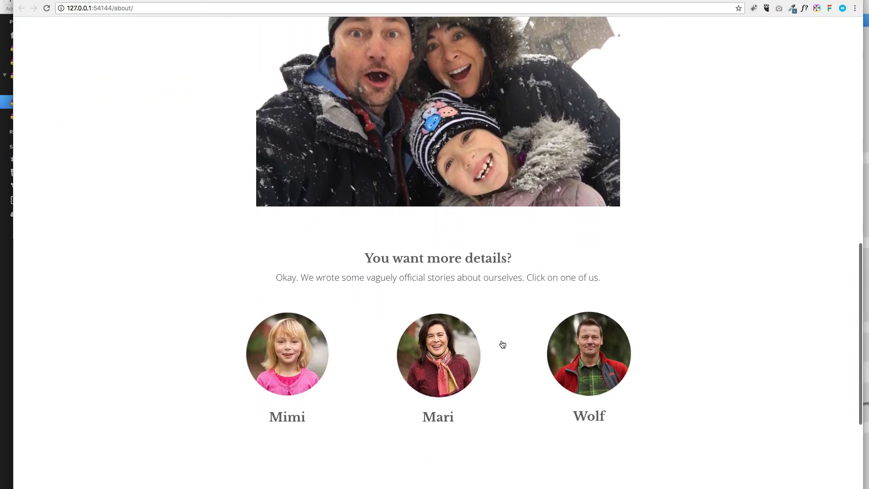
scroll(501, 345, down, 2)
- Flip the second and third profile cards to their bios and back, and look over the surrounding page section
click(457, 303)
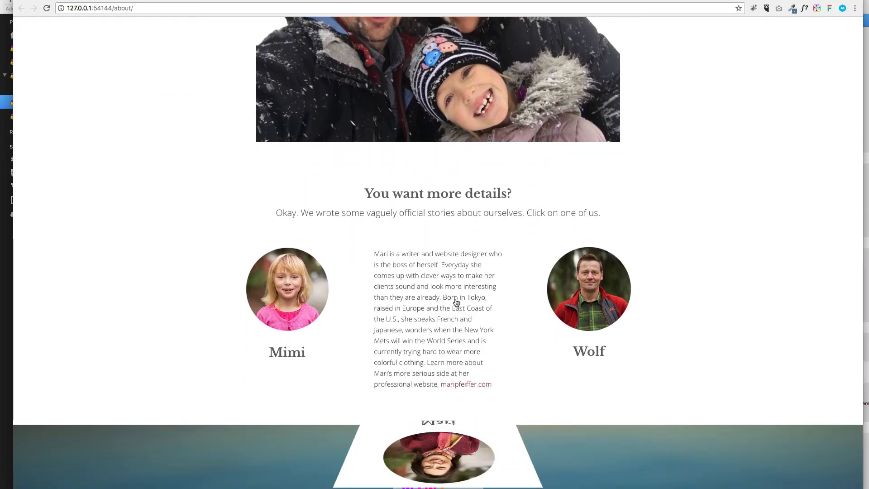
click(456, 303)
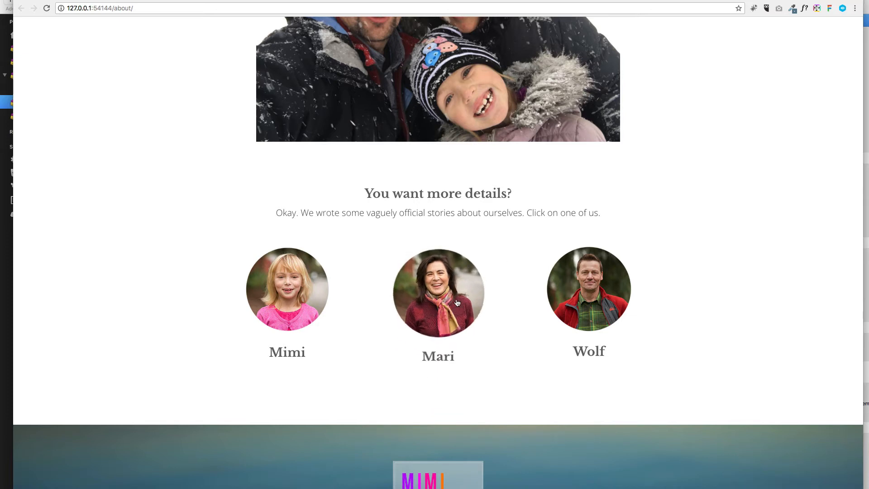
click(581, 296)
click(581, 296)
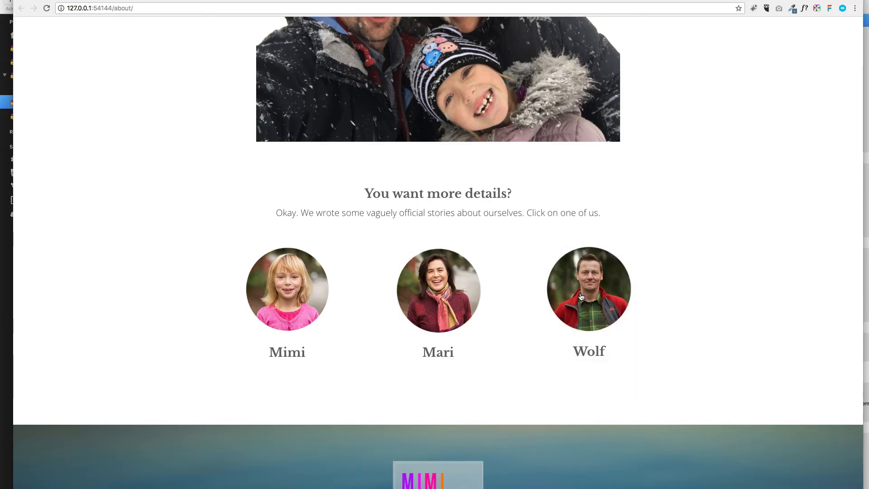
scroll(682, 267, down, 3)
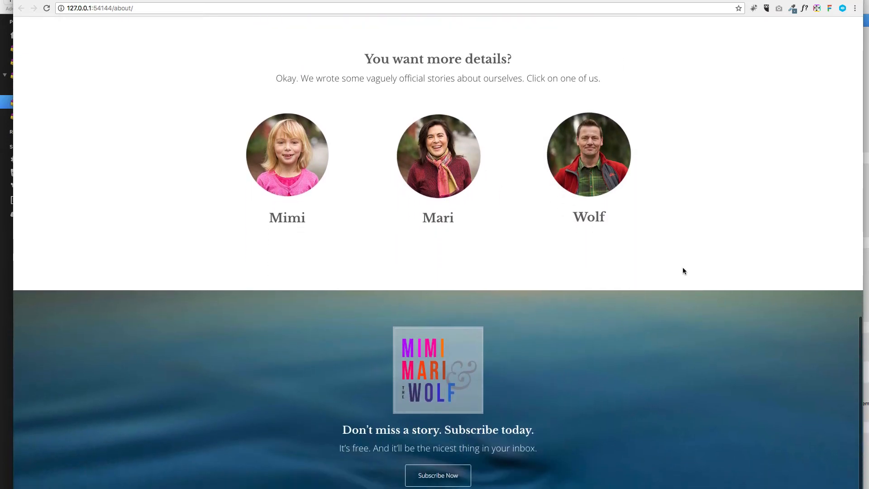
scroll(682, 268, up, 4)
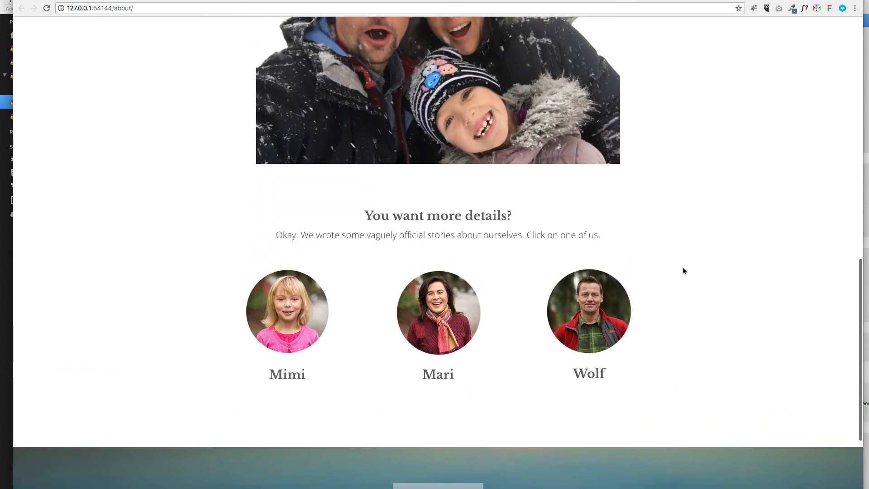
scroll(682, 270, up, 1)
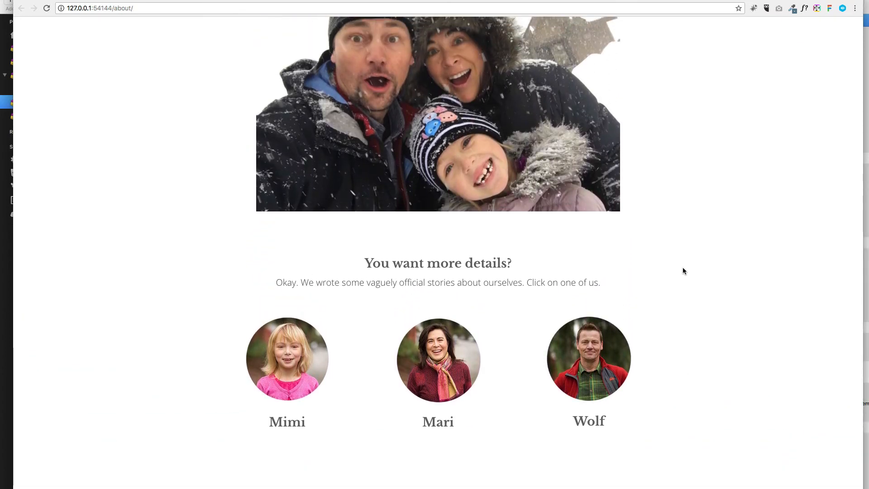